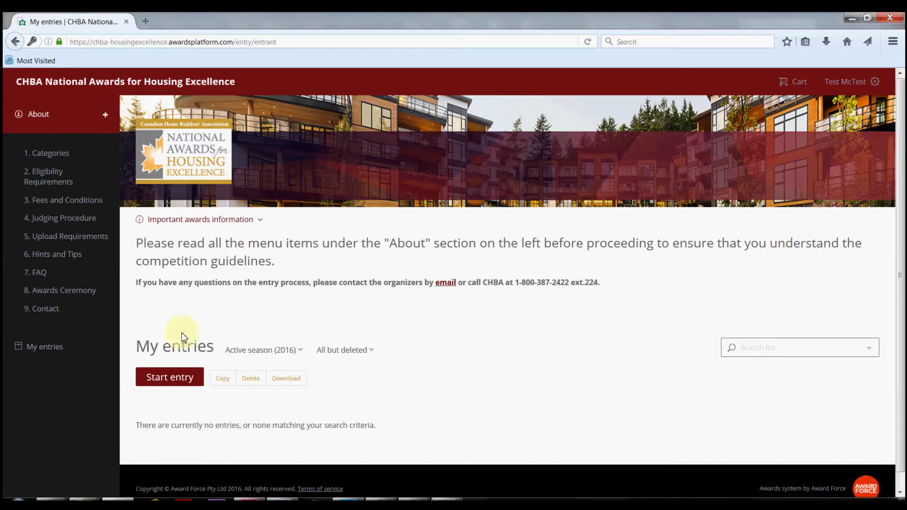
Step: Start a new entry in category "21. ATTACHED HOMES – Under 1,500 square feet" with the project name The Envoy and save it
click(185, 381)
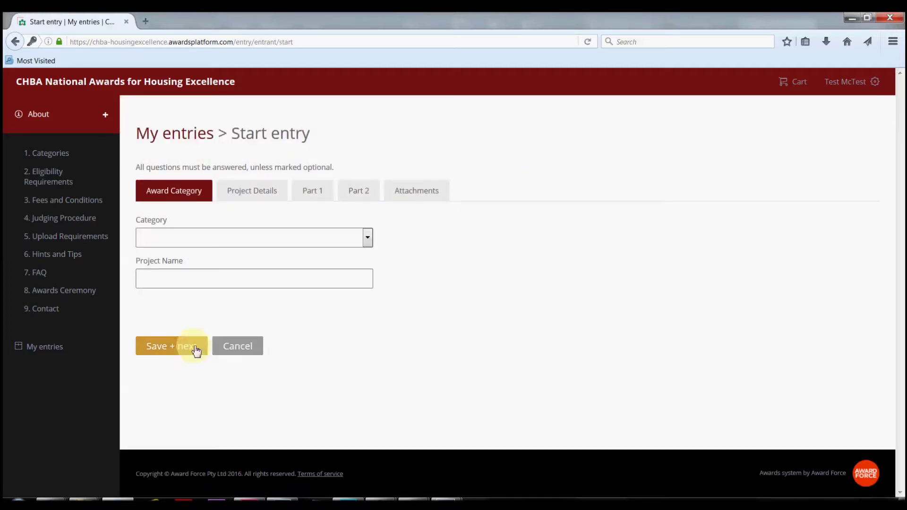
click(368, 238)
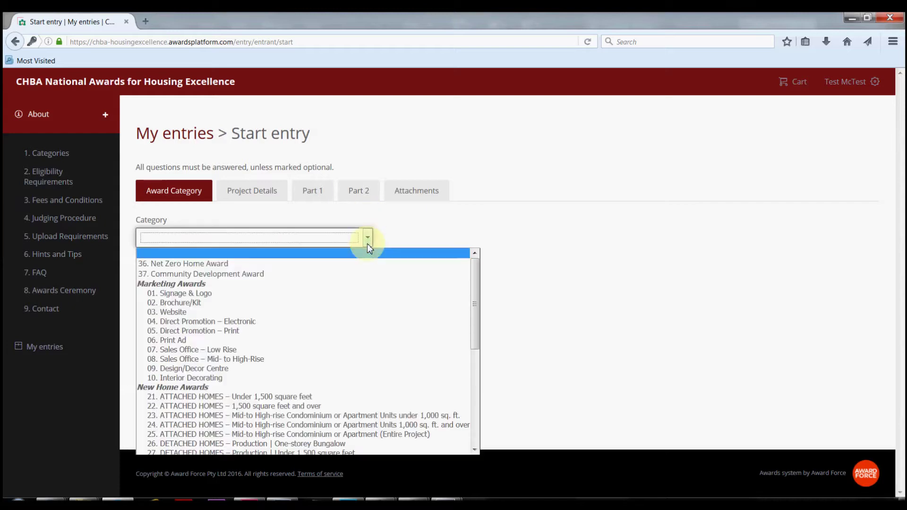
click(249, 397)
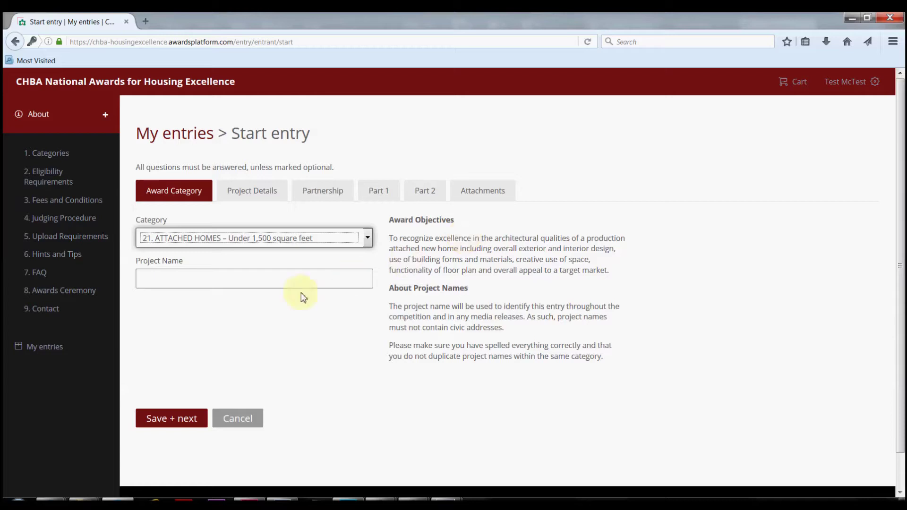
click(296, 280)
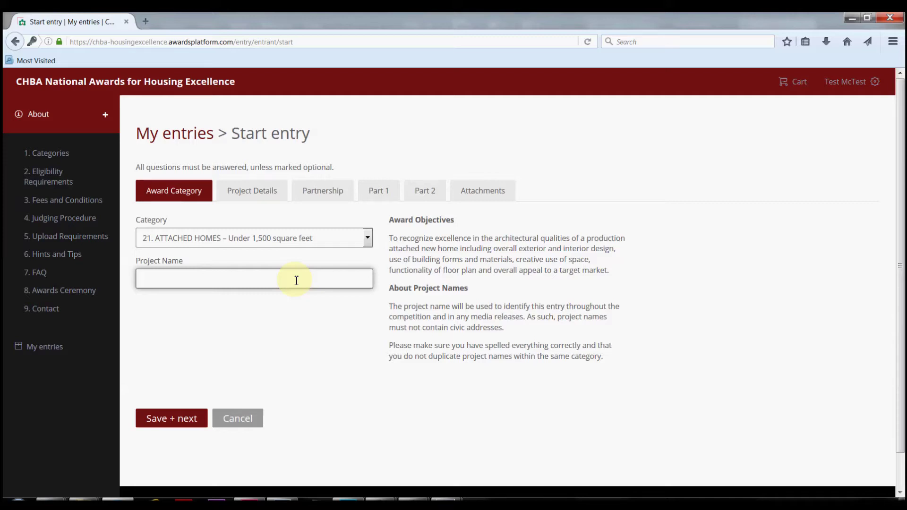
text(The En)
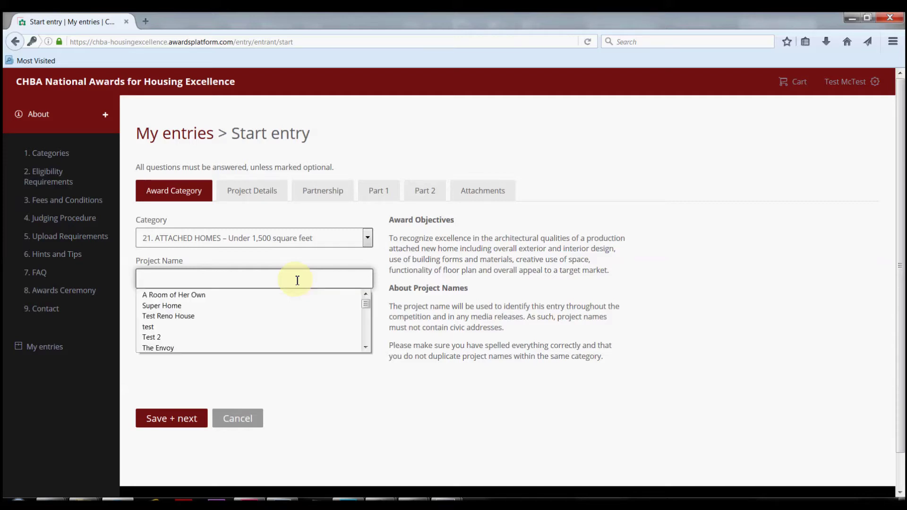
text(voy)
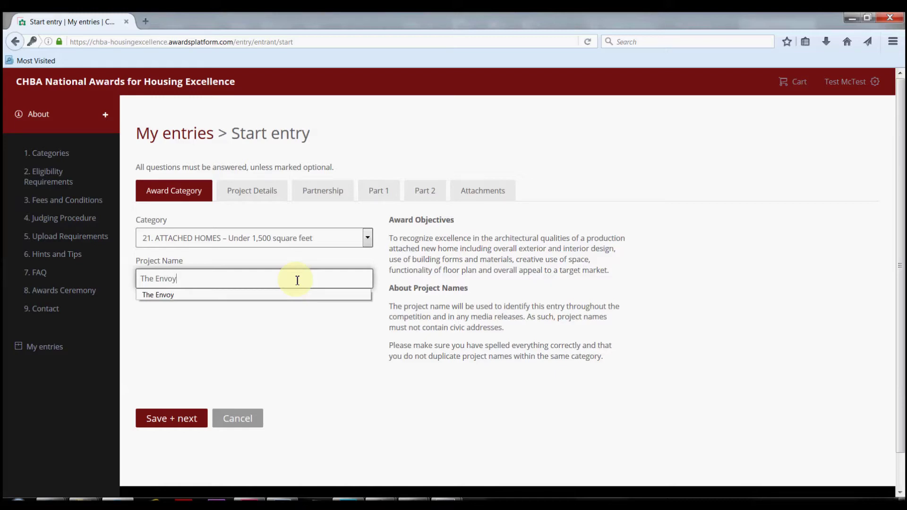
click(193, 423)
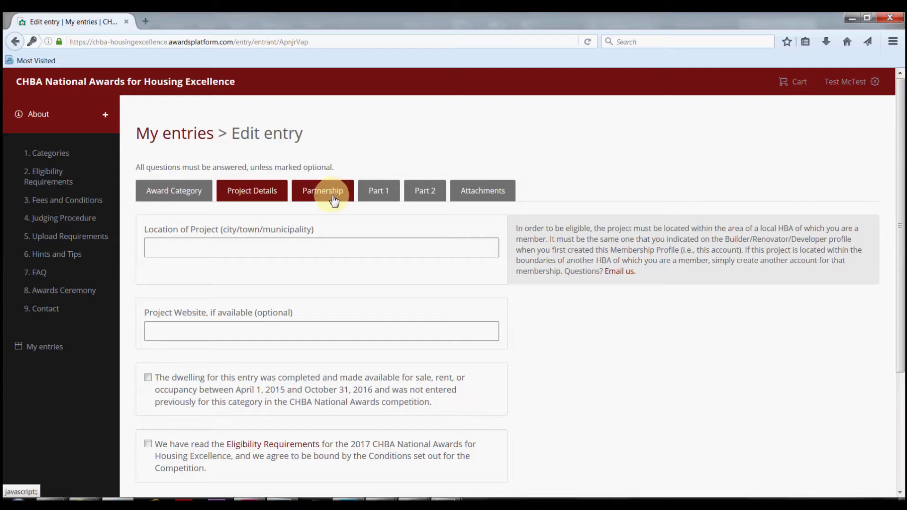
Step: Fill in the project details with the location Ottawa and accept both the completion-date and eligibility-requirements declarations
click(297, 247)
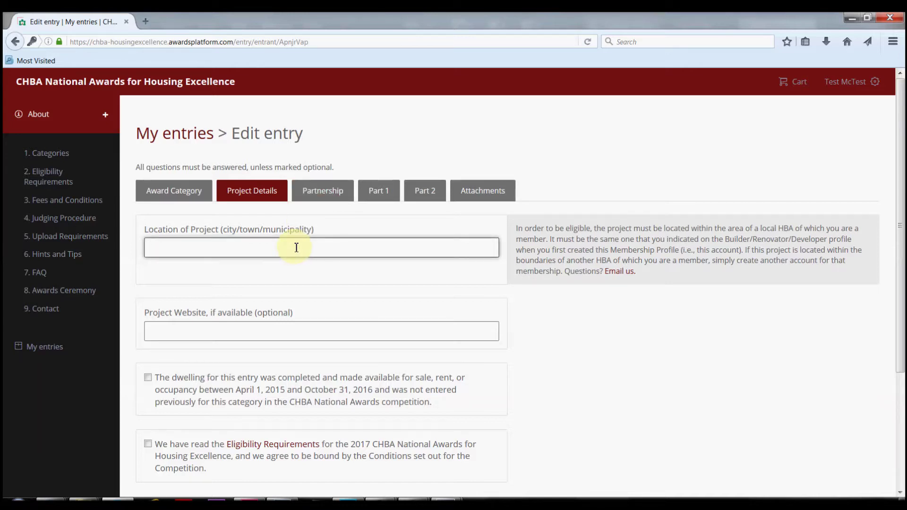
text(Ottawa)
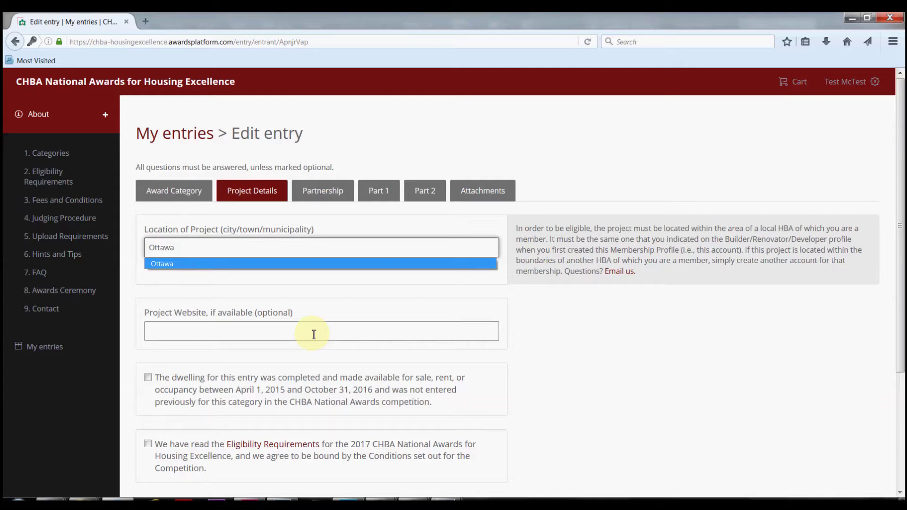
click(148, 378)
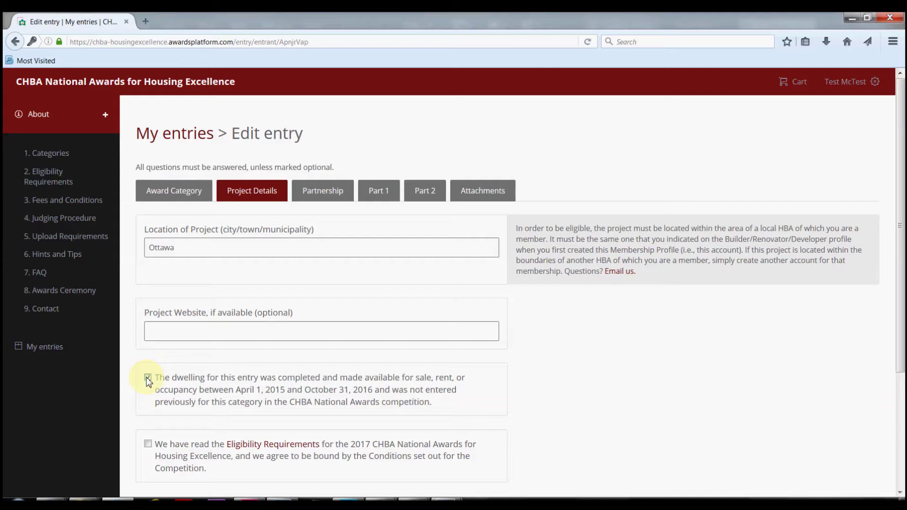
click(149, 444)
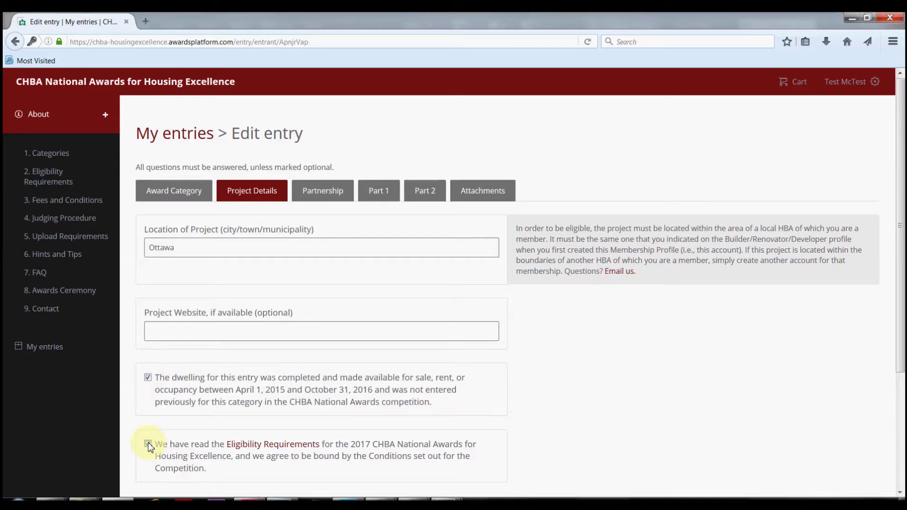
scroll(203, 417, down, 2)
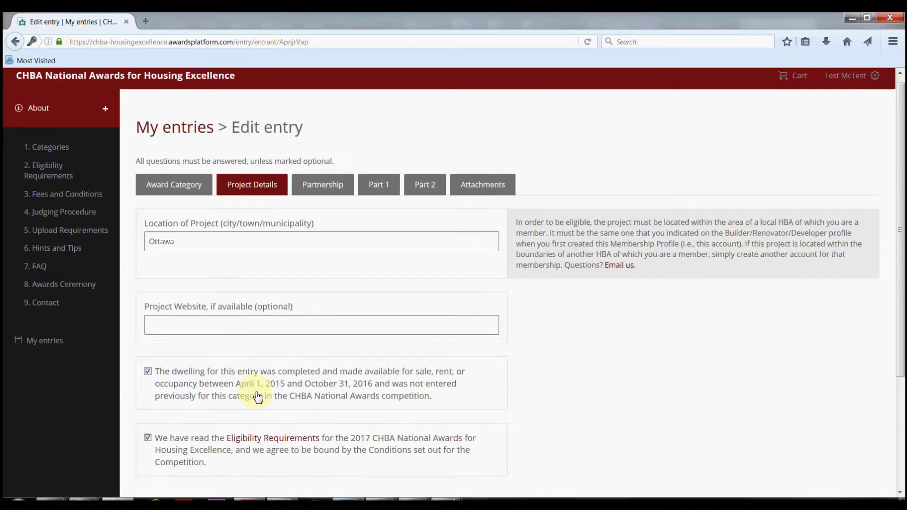
scroll(257, 397, up, 2)
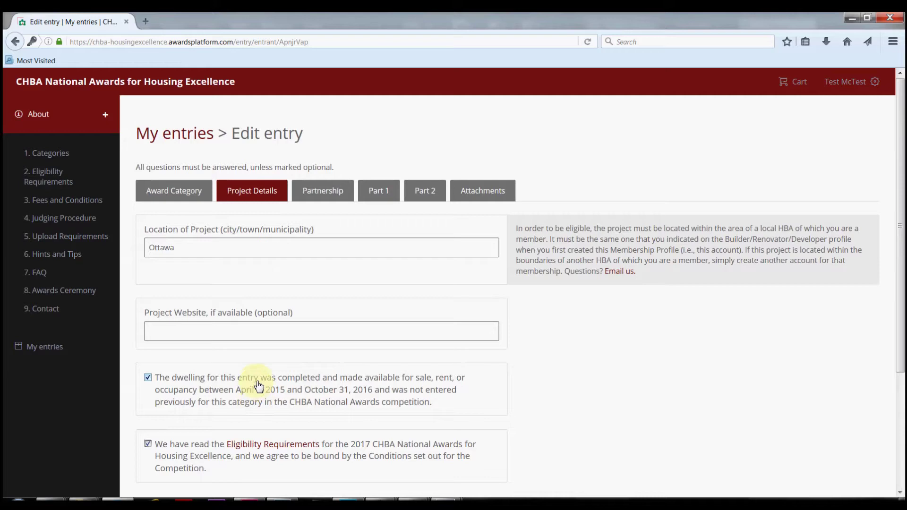
Step: Try adding two blank co-entrant contributors in the Partnership section and delete both of them
click(320, 193)
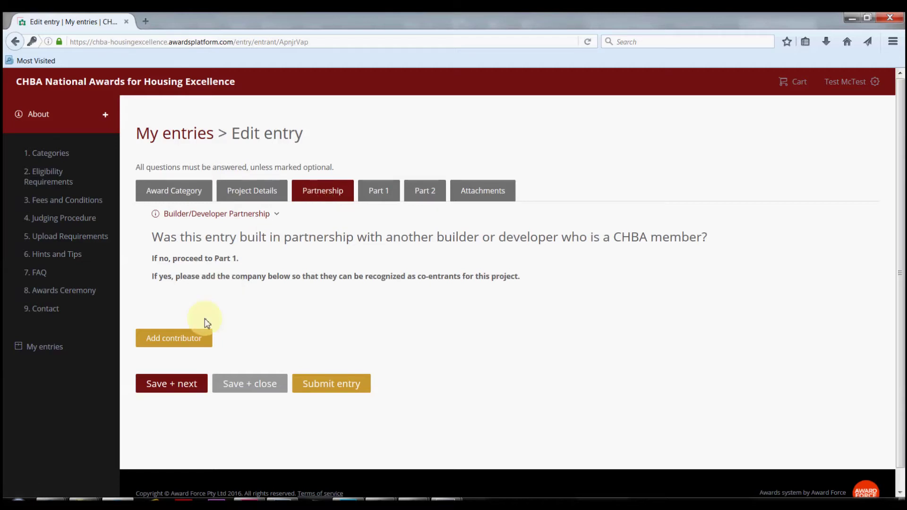
click(184, 345)
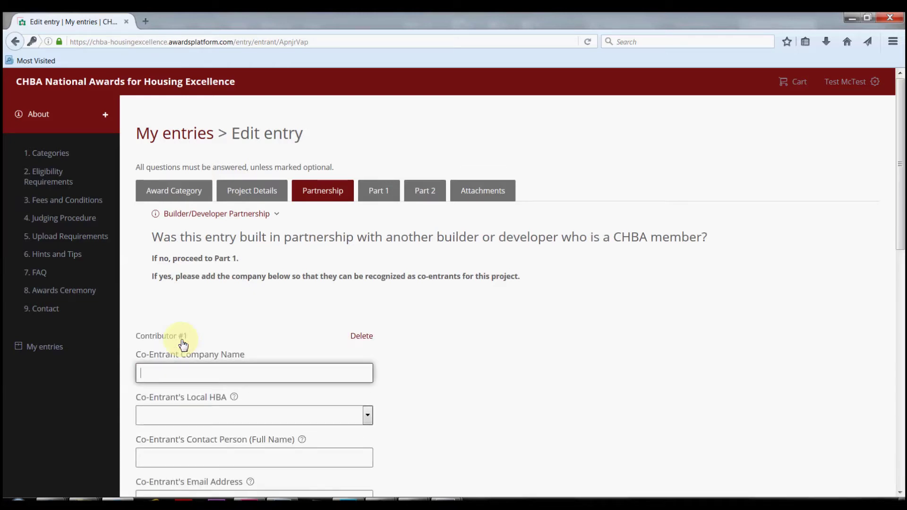
scroll(189, 377, down, 6)
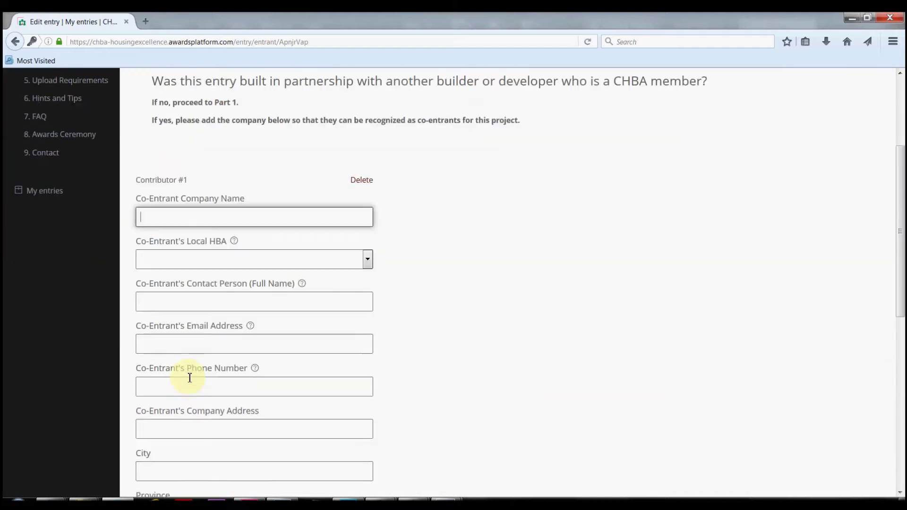
scroll(188, 376, down, 4)
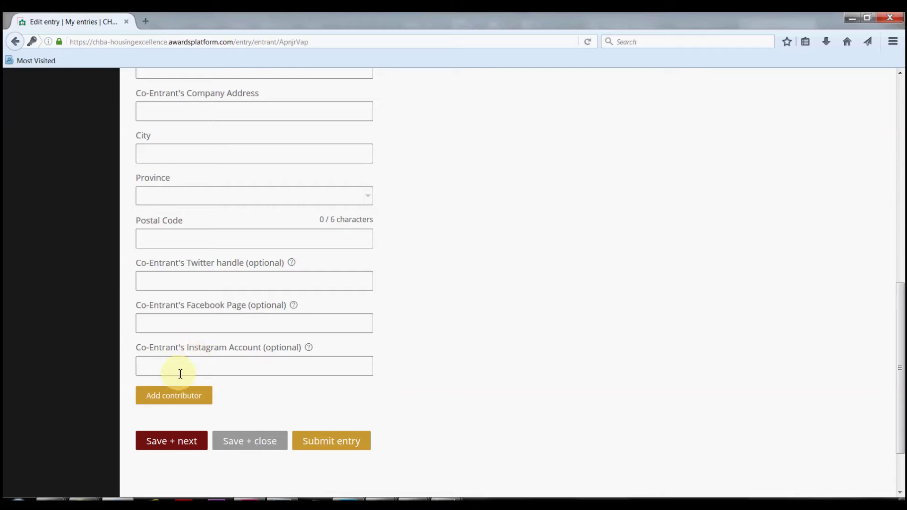
click(171, 399)
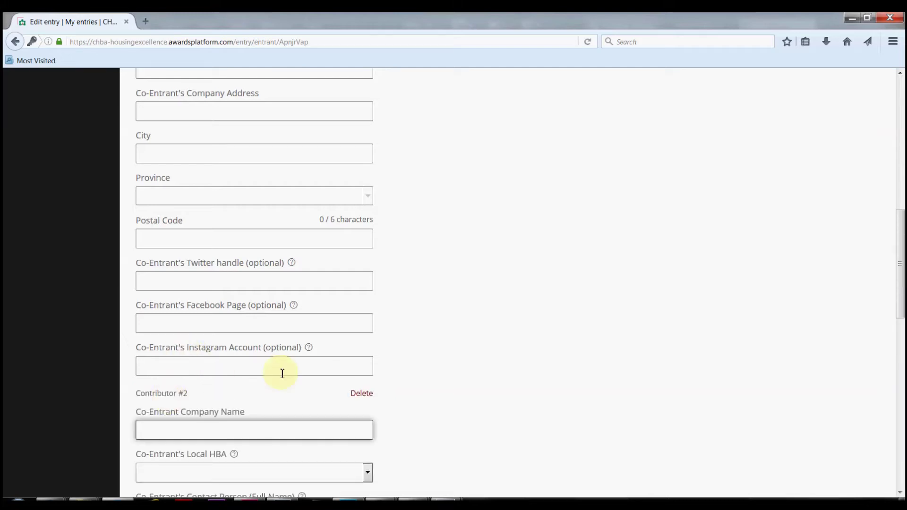
click(364, 395)
scroll(367, 359, up, 10)
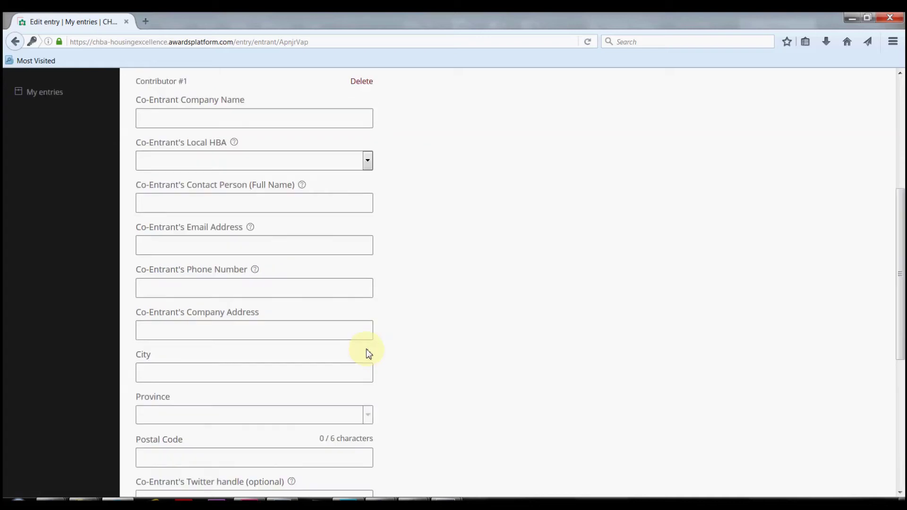
click(362, 337)
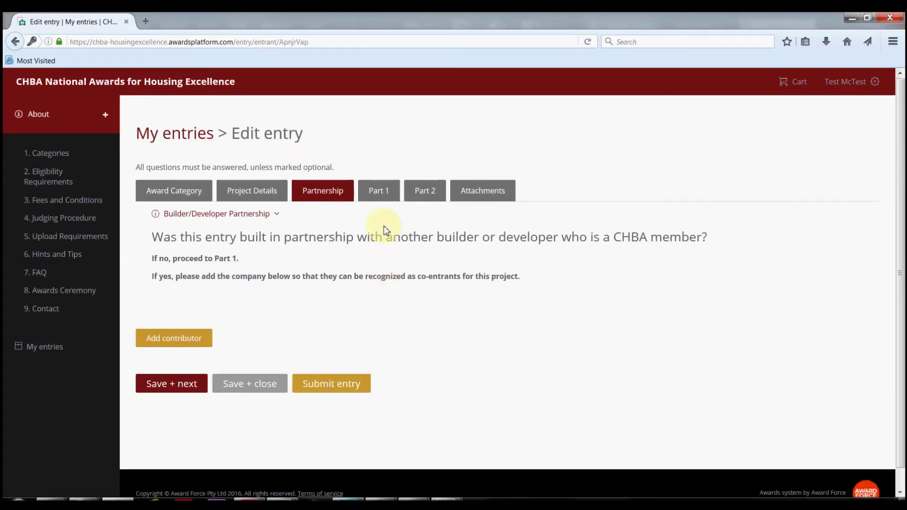
Step: Fill in the Part 1 project summary with the five placeholder points beginning "Morbi imperdiet est quis metus venenatis"
click(391, 196)
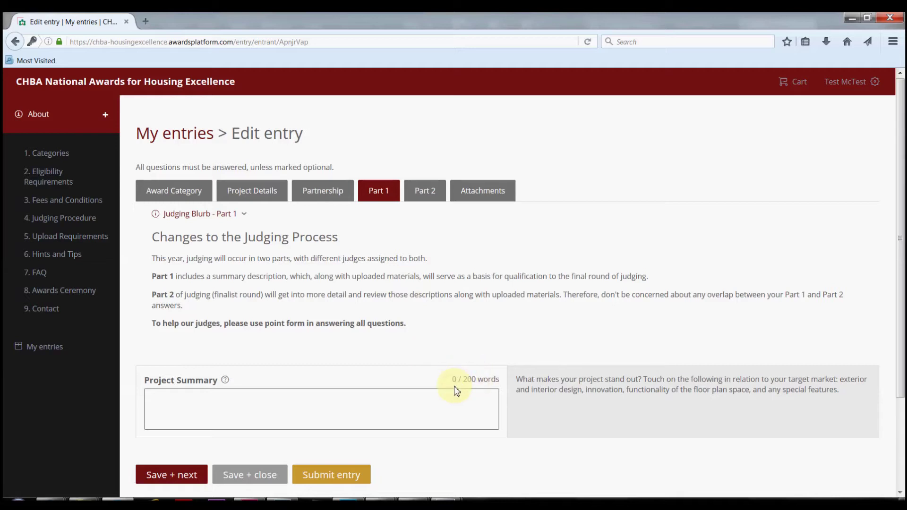
click(244, 406)
text(- Morbi imperdiet est quis metus venenatis, vel ullamcorper est imperdiet. - Donec enim fringilla, euismod leo in, vestibulum est. - Nunc eget lorem mollis, egestas dui in, egestas turpis. - Aenean eu arcu a mi tincidunt tristique. - Etiam vel purus a ante volutpat sollicitudin in eu magna.)
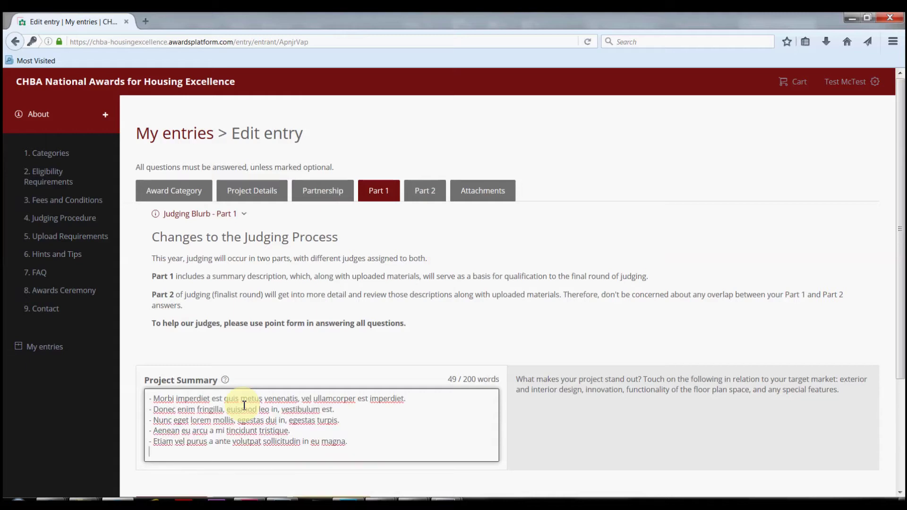
scroll(244, 406, down, 3)
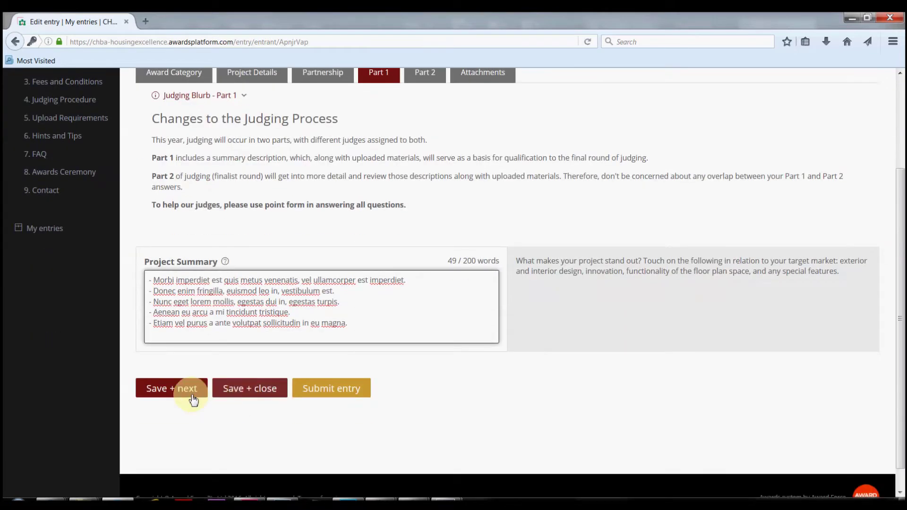
click(189, 402)
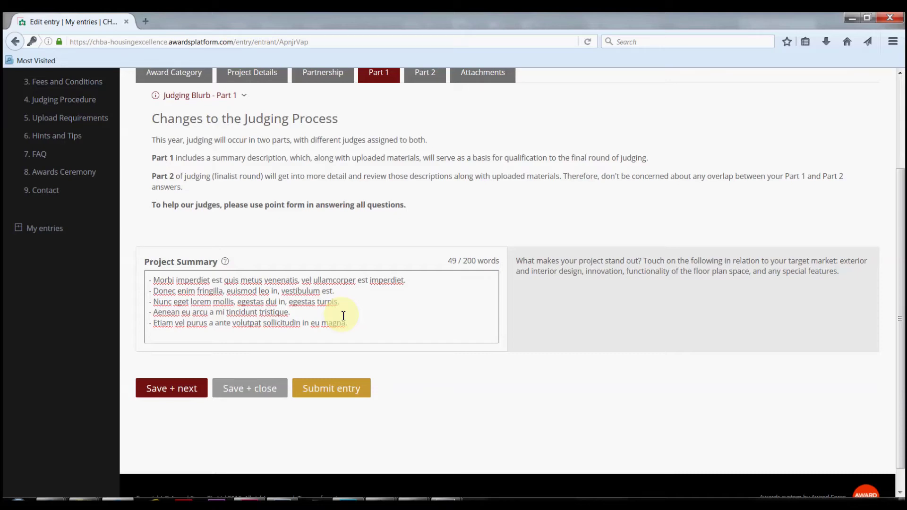
Step: Set the square footage in Part 2 of the entry to 1400
scroll(343, 316, up, 3)
click(425, 190)
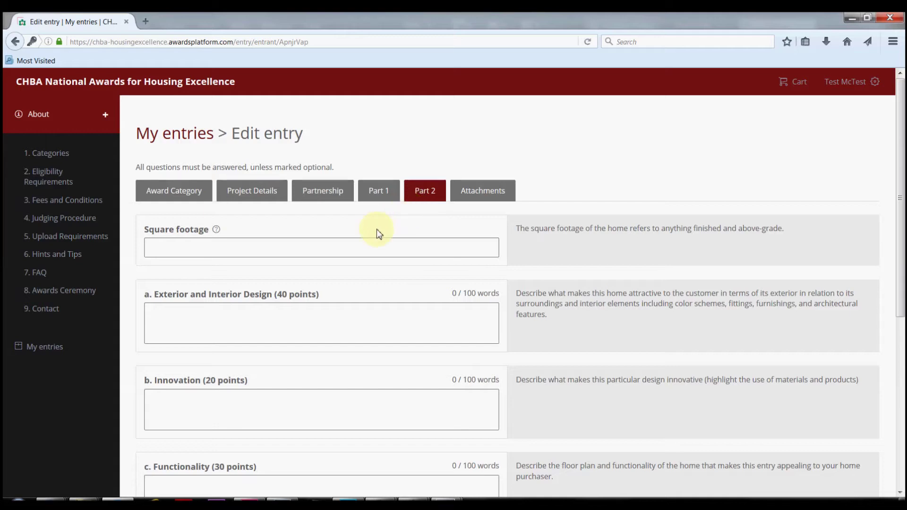
click(252, 248)
text(1400)
key(Tab)
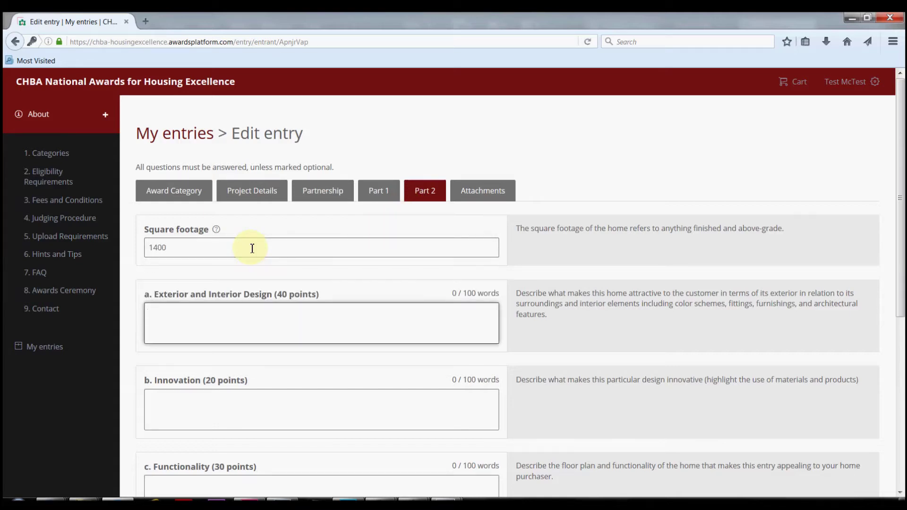
Step: Fill in Part 2 questions a to d (design, innovation, functionality, special features) with the same five placeholder points and save the answers
text(- Morbi imperdiet est quis metus venenatis, vel ullamcorper est imperdiet. - Donec enim fringilla, euismod leo in, vestibulum est. - Nunc eget lorem mollis, egestas dui in, egestas turpis. - Aenean eu arcu a mi tincidunt tristique. - Etiam vel purus a ante volutpat sollicitudin in eu magna.)
click(162, 427)
text(- Morbi imperdiet est quis metus venenatis, vel ullamcorper est imperdiet. - Donec enim fringilla, euismod leo in, vestibulum est. - Nunc eget lorem mollis, egestas dui in, egestas turpis. - Aenean eu arcu a mi tincidunt tristique. - Etiam vel purus a ante volutpat sollicitudin in eu magna.)
scroll(178, 406, down, 5)
click(183, 257)
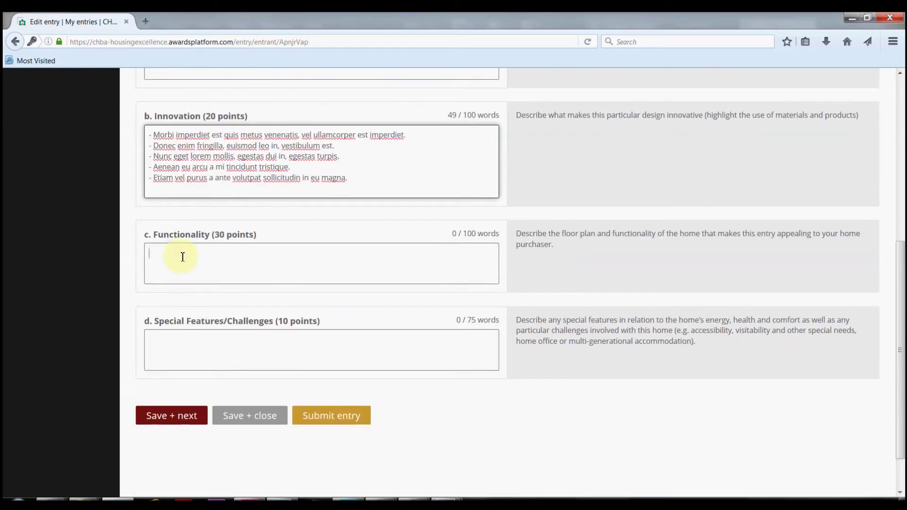
text(- Morbi imperdiet est quis metus venenatis, vel ullamcorper est imperdiet. - Donec enim fringilla, euismod leo in, vestibulum est. - Nunc eget lorem mollis, egestas dui in, egestas turpis. - Aenean eu arcu a mi tincidunt tristique. - Etiam vel purus a ante volutpat sollicitudin in eu magna.)
click(179, 381)
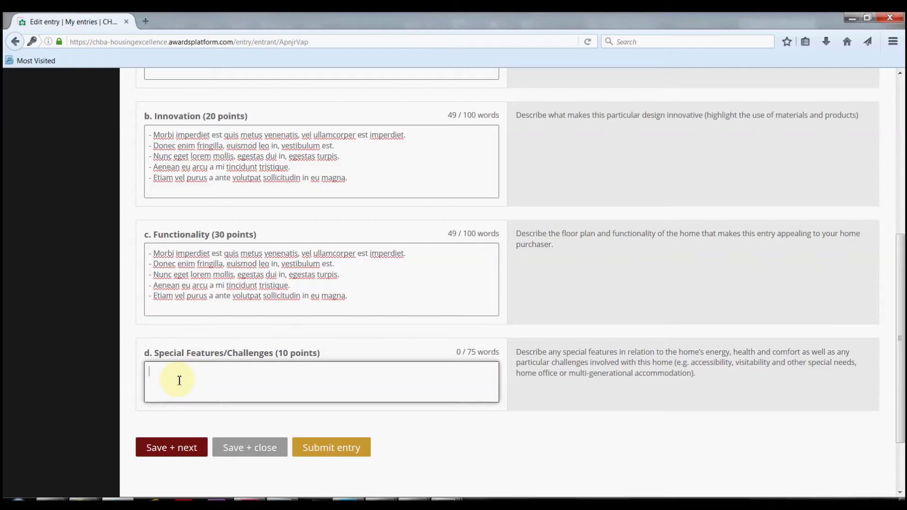
text(- Morbi imperdiet est quis metus venenatis, vel ullamcorper est imperdiet. - Donec enim fringilla, euismod leo in, vestibulum est. - Nunc eget lorem mollis, egestas dui in, egestas turpis. - Aenean eu arcu a mi tincidunt tristique. - Etiam vel purus a ante volutpat sollicitudin in eu magna.)
scroll(191, 392, down, 3)
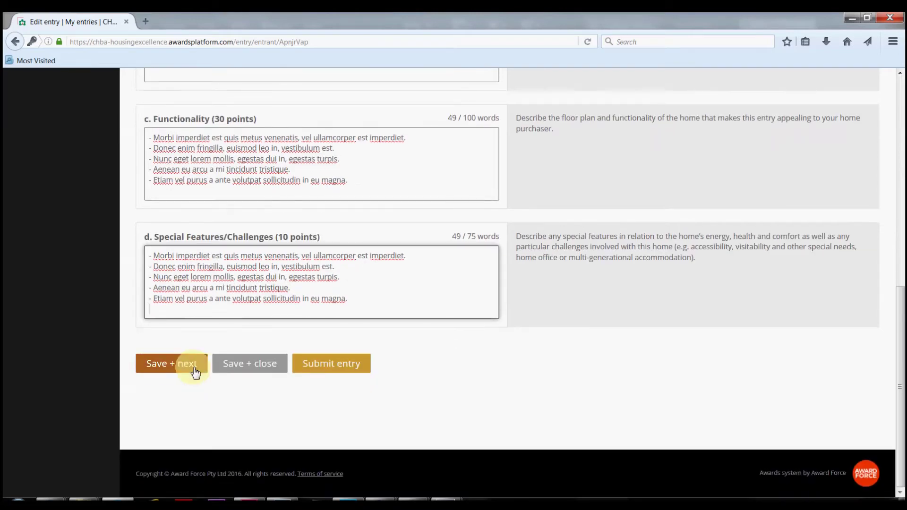
click(186, 372)
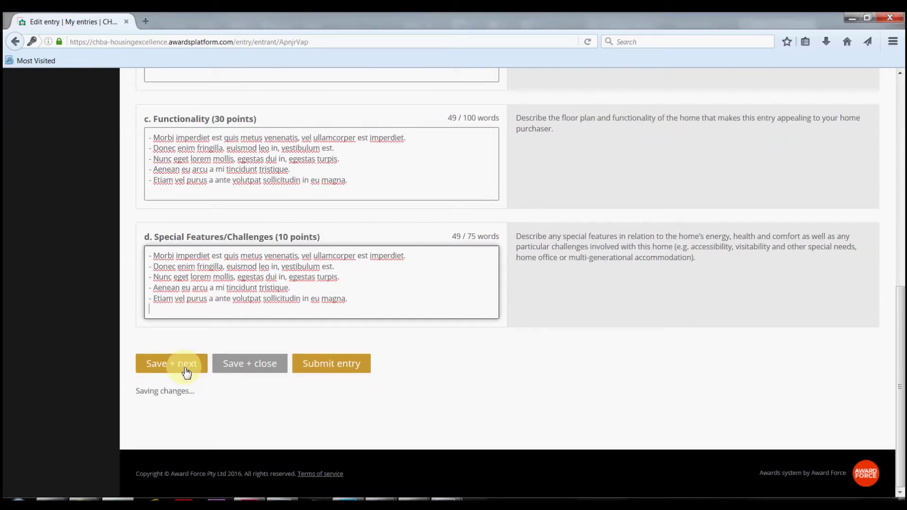
click(186, 372)
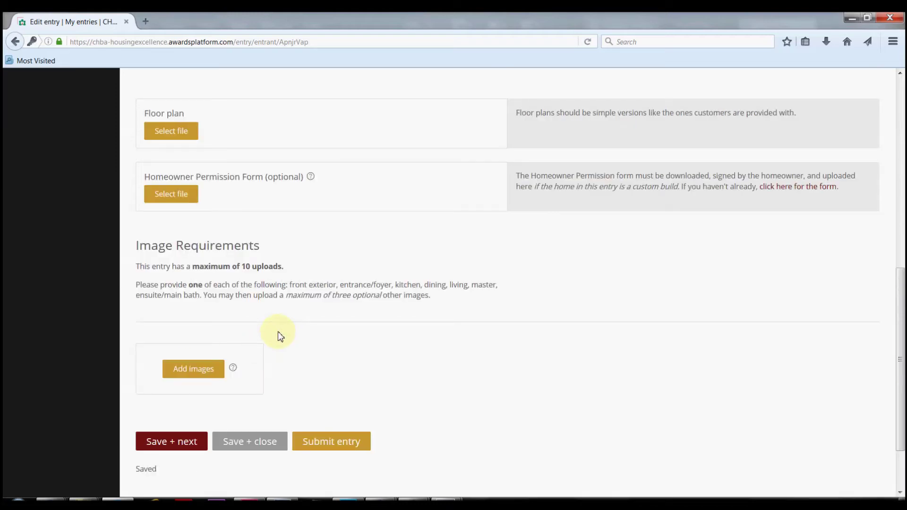
Step: Upload the Test Floor Plan PDF from the Test Images folder as the entry's floor plan
scroll(353, 338, up, 5)
scroll(353, 338, up, 4)
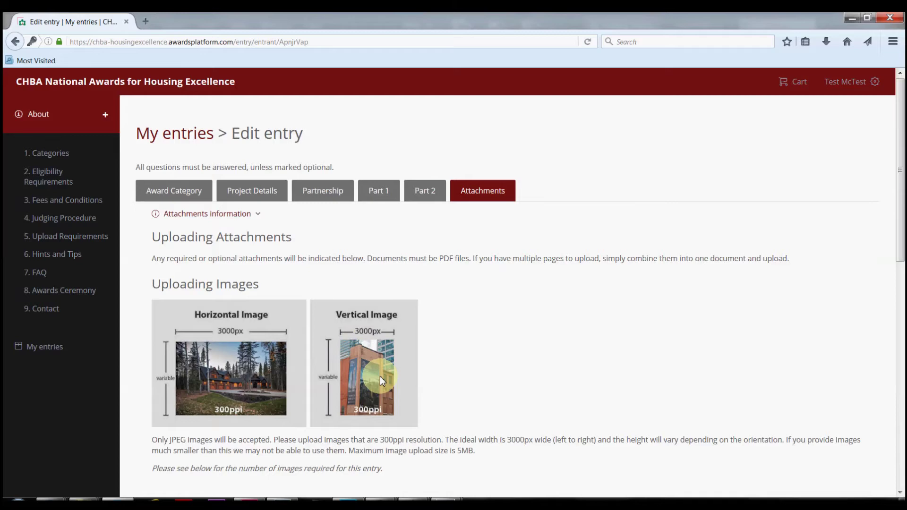
scroll(380, 376, down, 5)
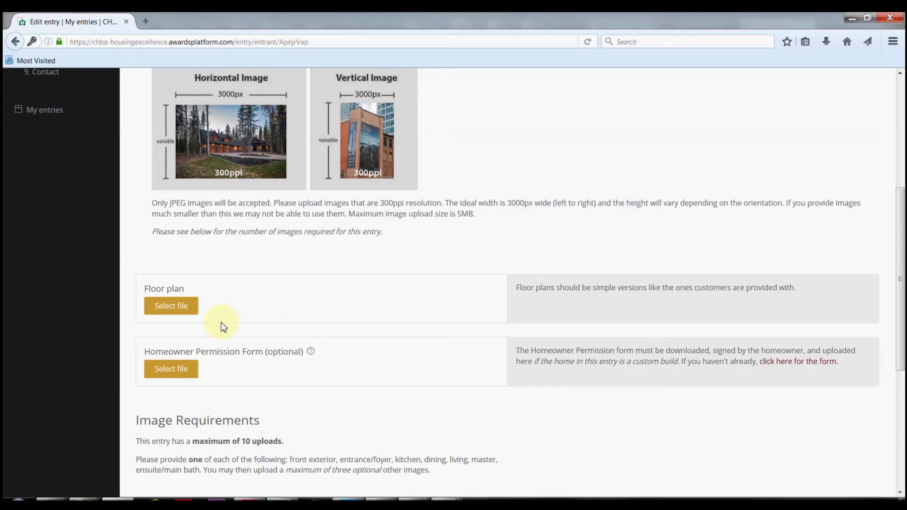
click(174, 307)
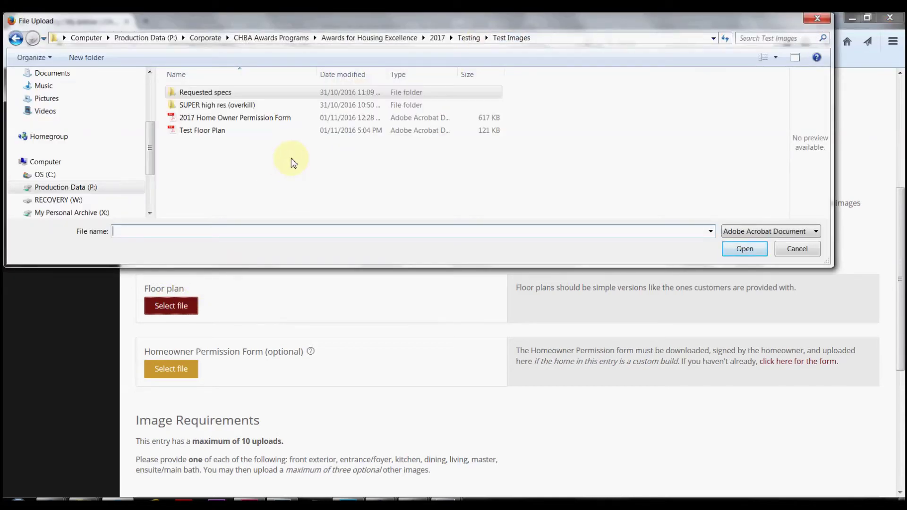
click(271, 136)
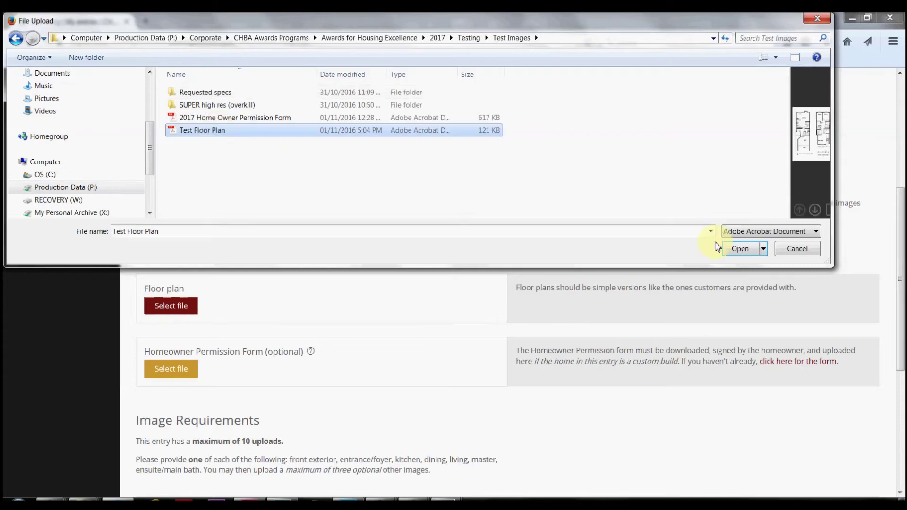
click(741, 249)
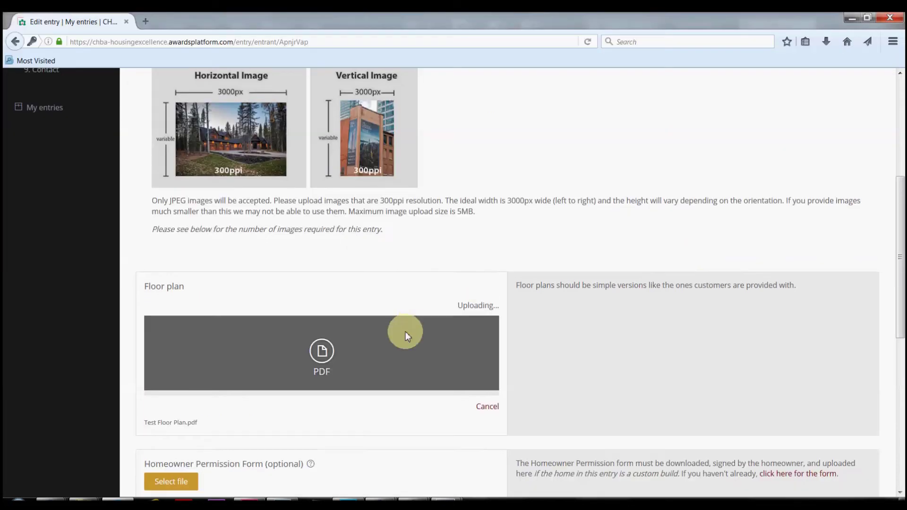
Step: Attach the 2017 Home Owner Permission Form PDF as the optional homeowner permission form
scroll(382, 327, down, 4)
click(184, 313)
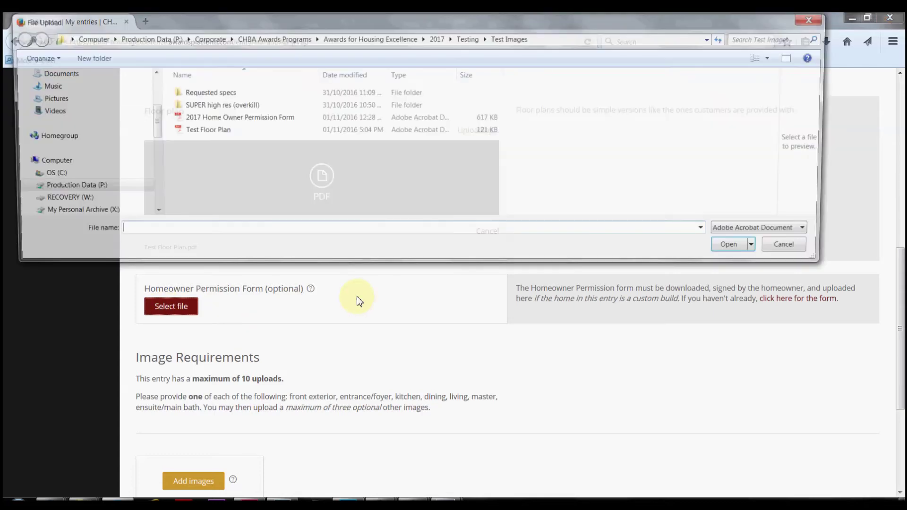
click(225, 118)
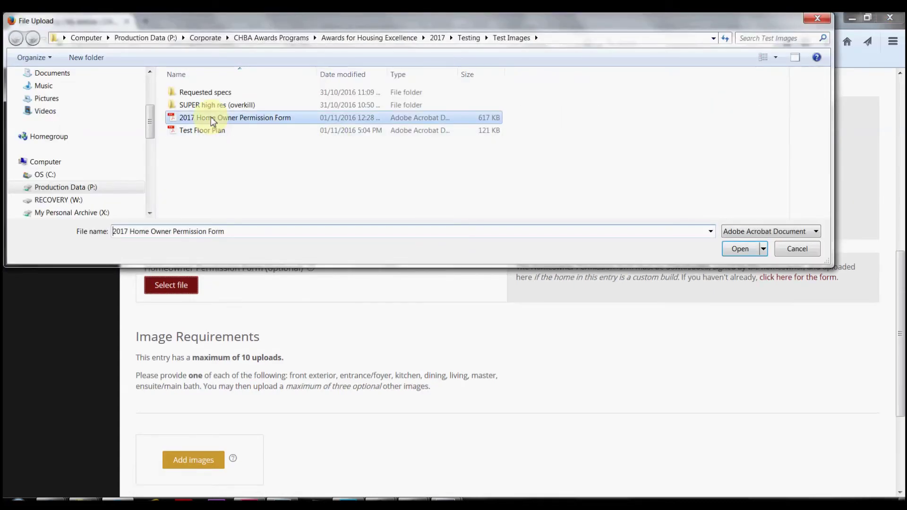
click(723, 252)
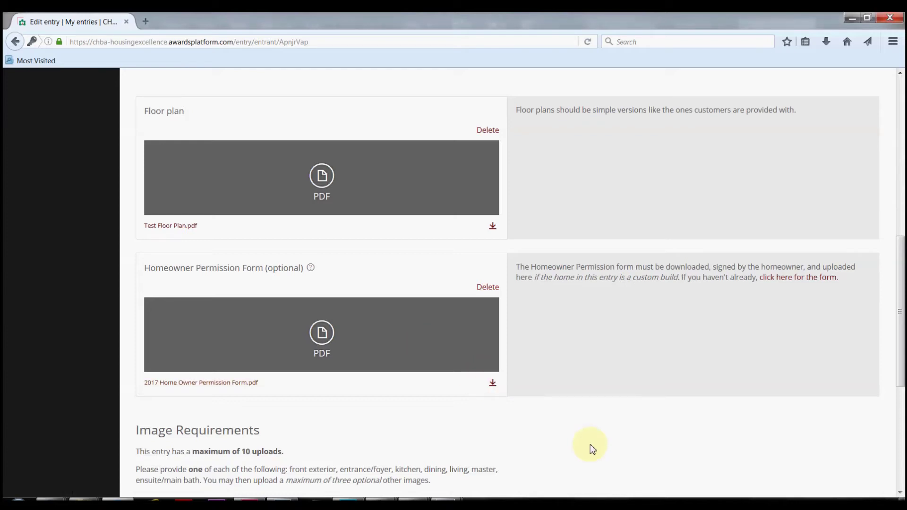
Step: Upload the images EnvoyBonusRoom_Opt1, EnvoyDining, EnvoyEnsuite and EnvoyExterior from the Requested specs folder to the entry
scroll(592, 449, down, 3)
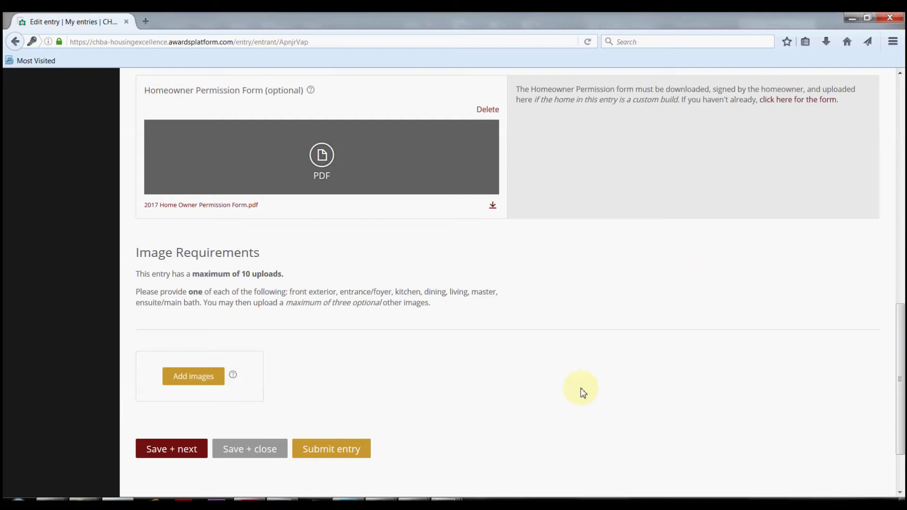
click(210, 379)
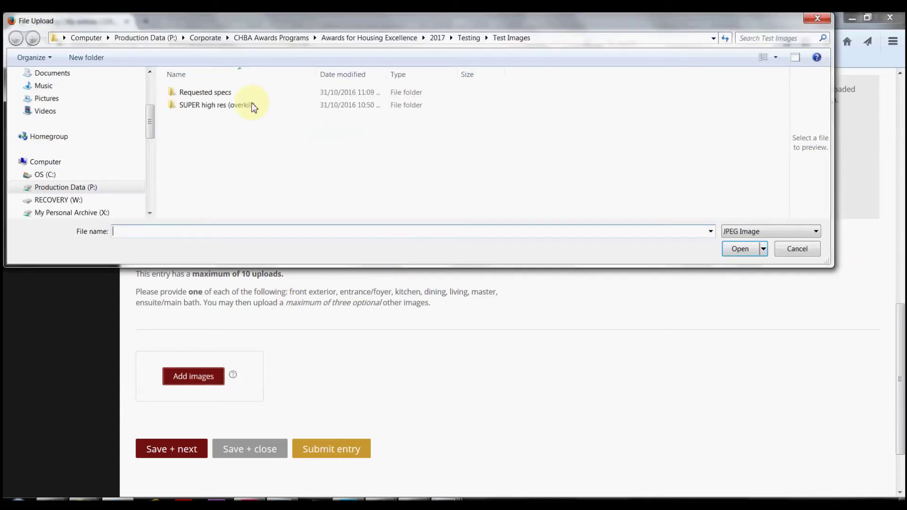
double_click(210, 92)
click(232, 94)
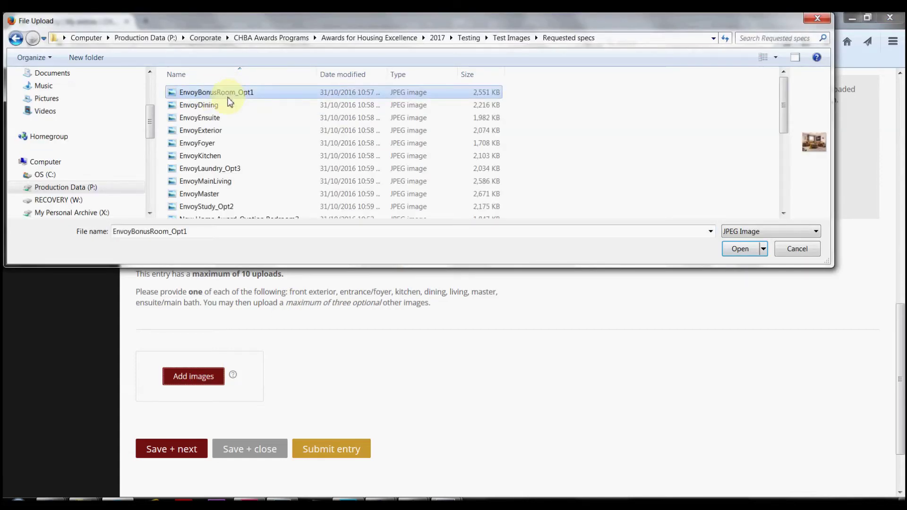
shift+click(222, 130)
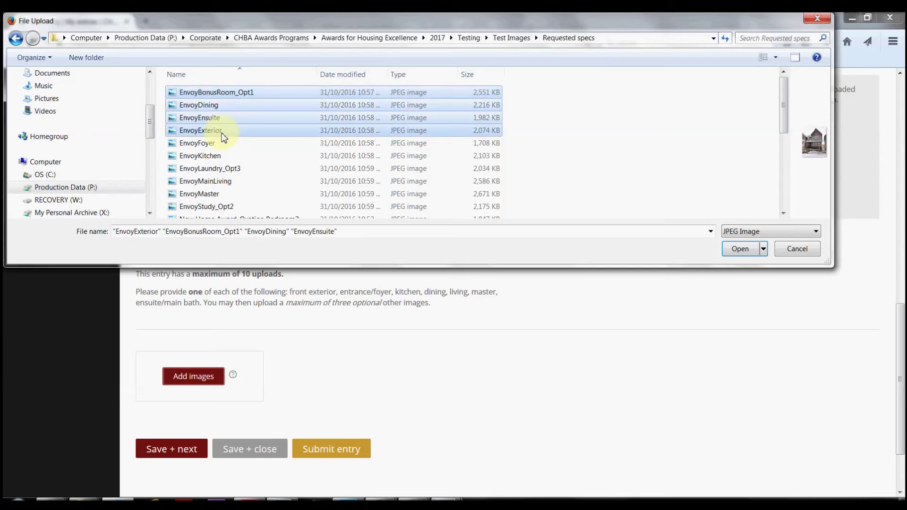
click(740, 248)
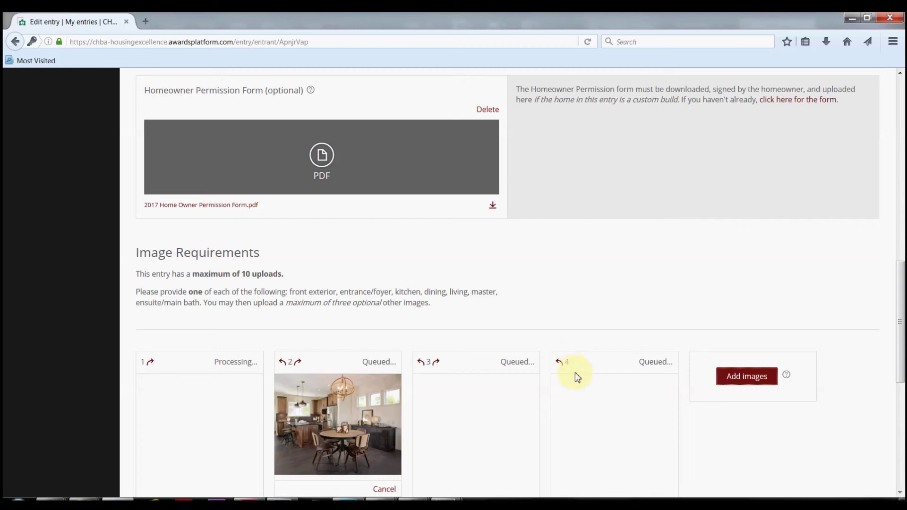
scroll(726, 442, down, 3)
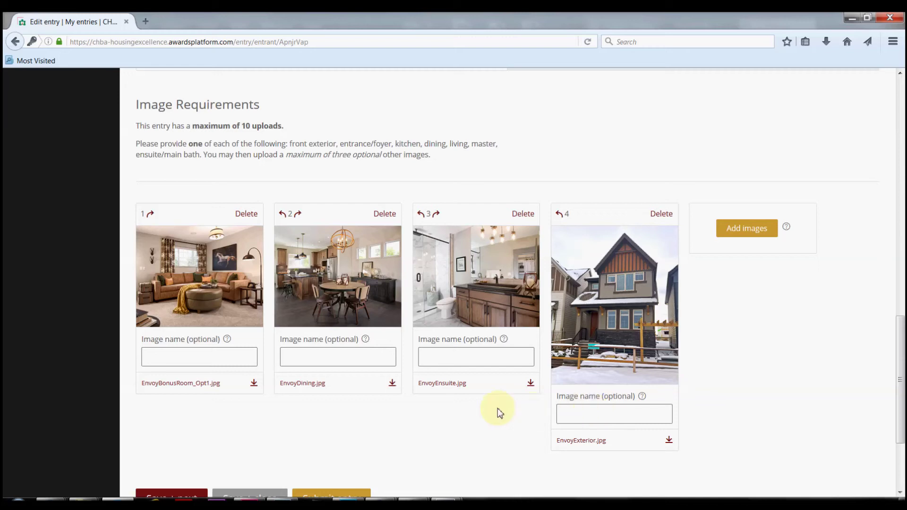
Step: Submit the completed entry for The Envoy so it goes to the payment cart
scroll(498, 410, down, 2)
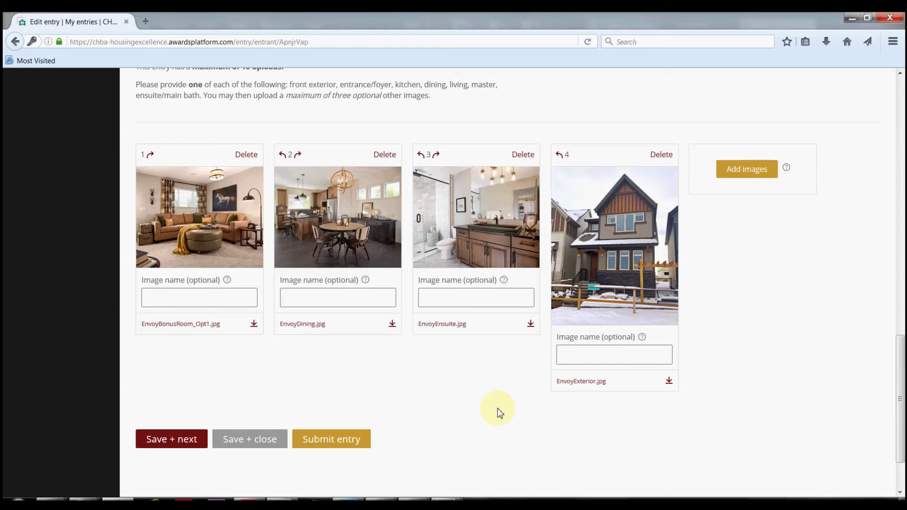
click(342, 449)
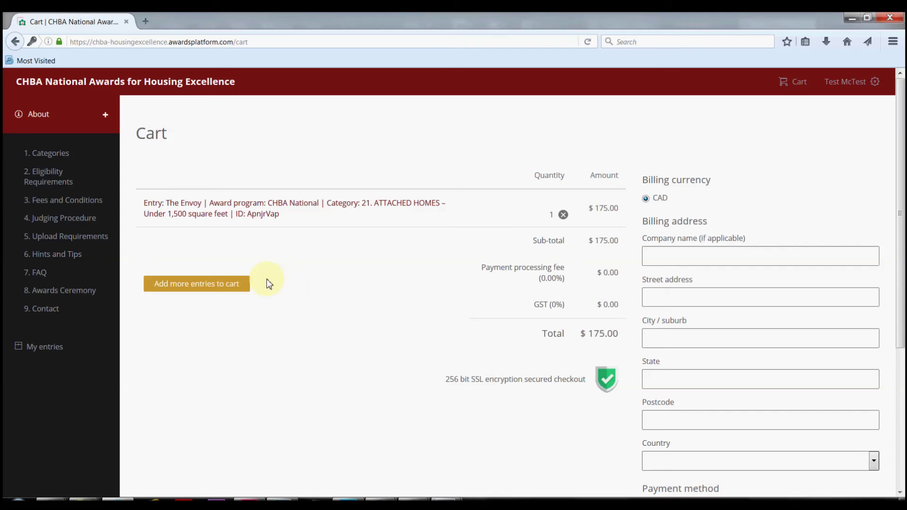
click(221, 292)
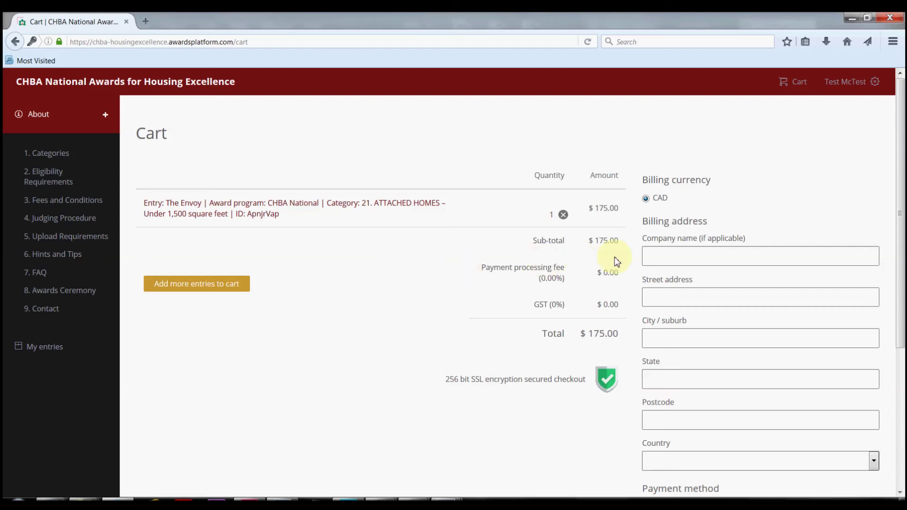
Step: Set the country in the cart's billing address to Canada
scroll(675, 277, down, 2)
scroll(679, 282, down, 5)
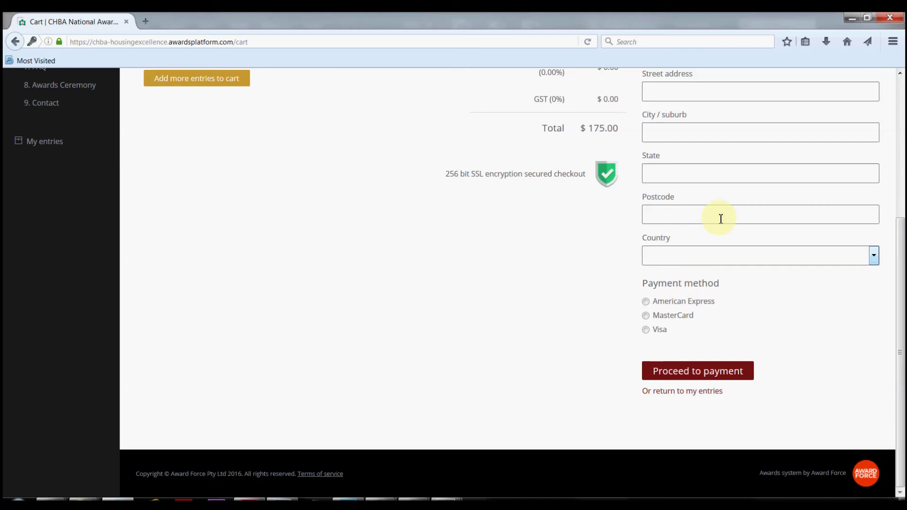
click(874, 258)
scroll(746, 373, down, 5)
scroll(730, 380, down, 3)
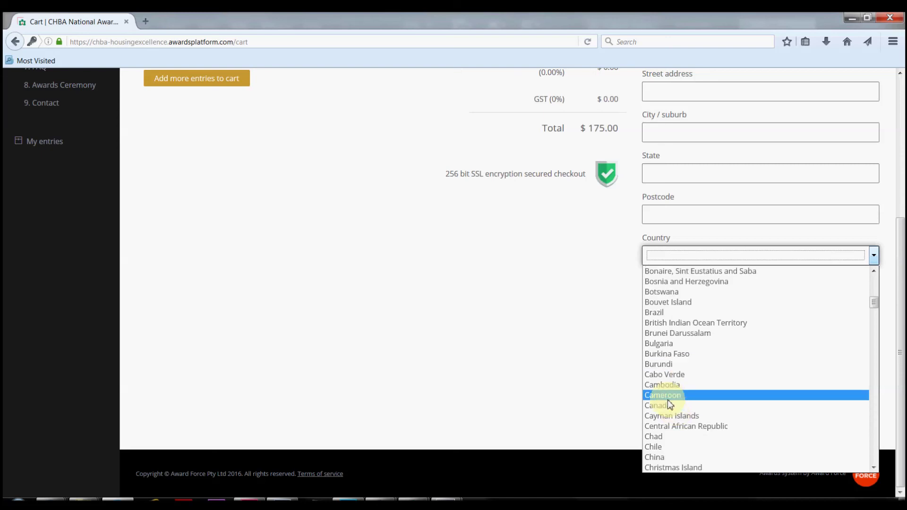
click(670, 405)
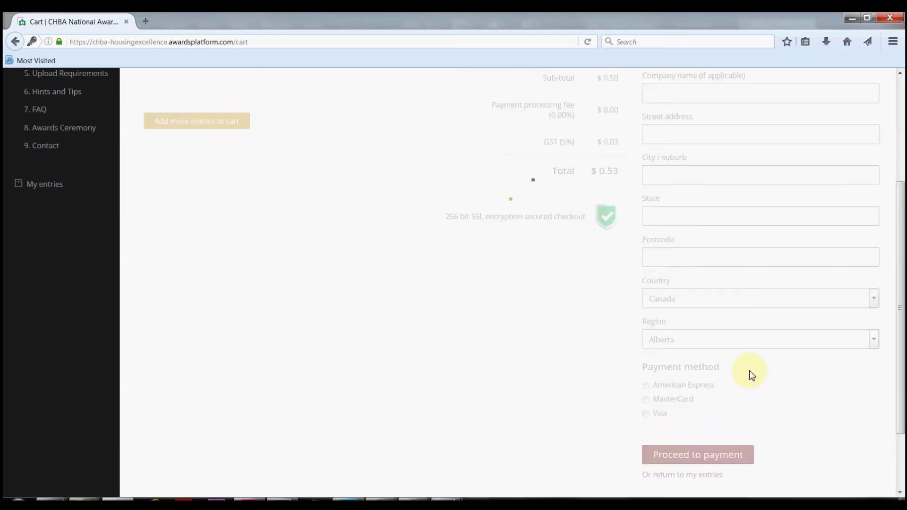
Step: Look through the billing region choices for Canada, keep Alberta, and review the cart's charges
scroll(753, 371, down, 5)
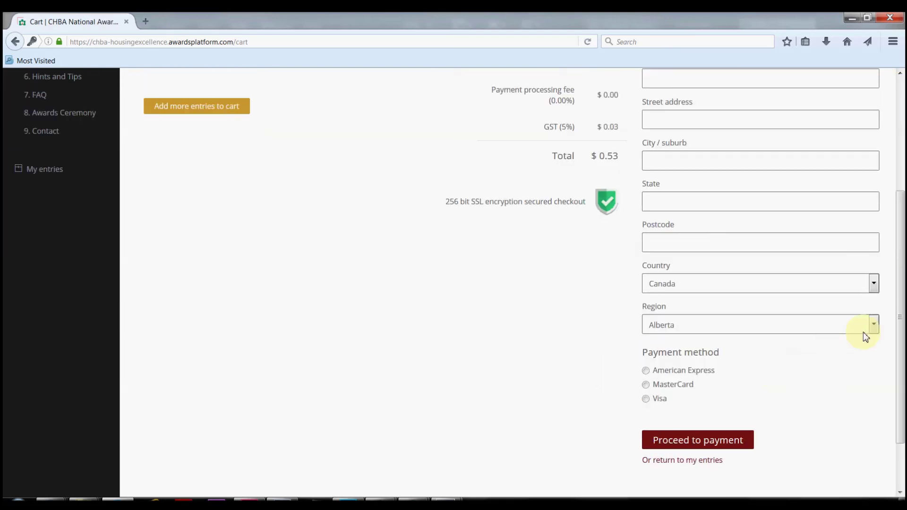
click(875, 326)
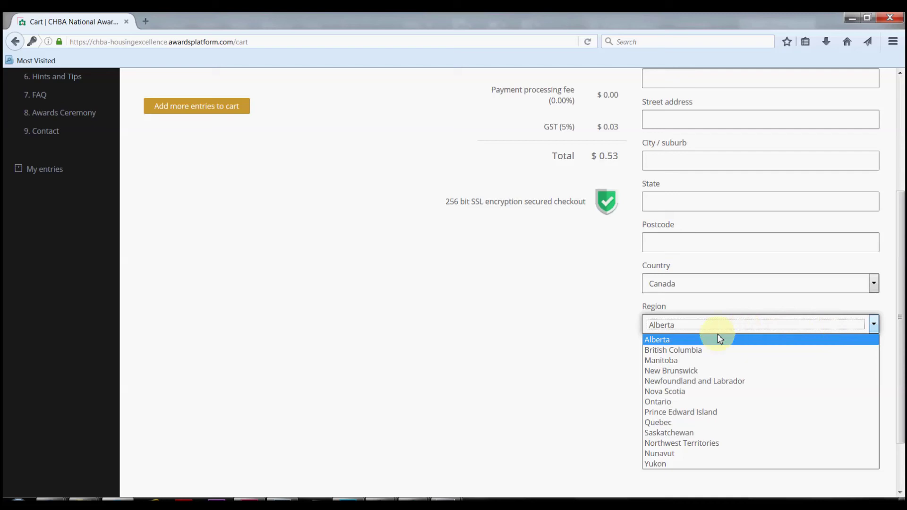
key(Down)
click(581, 344)
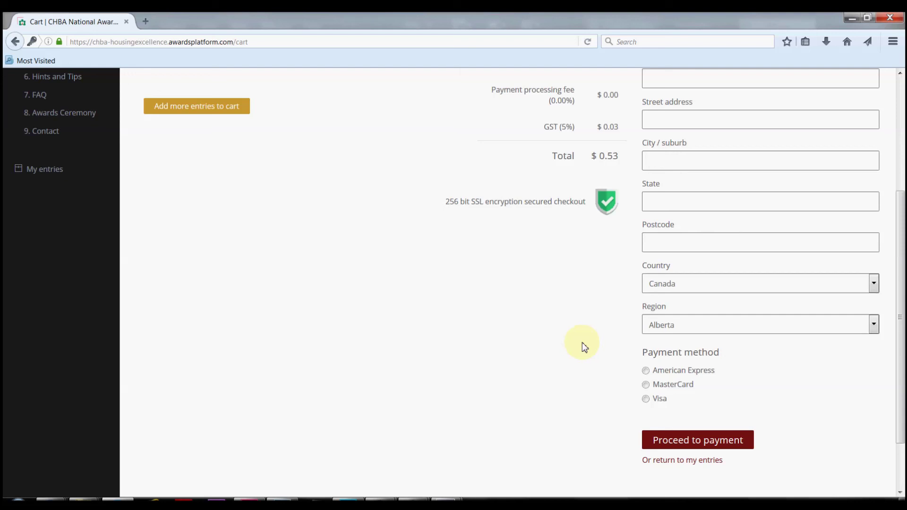
scroll(583, 347, up, 4)
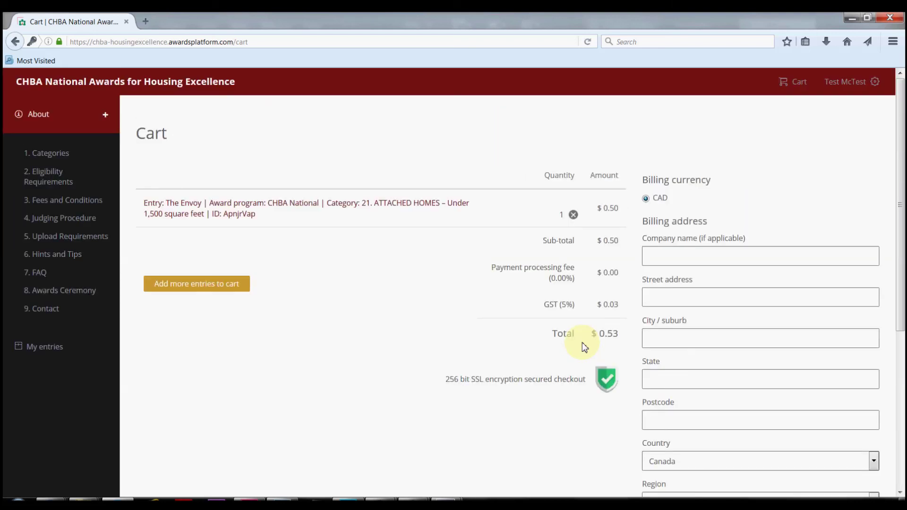
Step: Open the account profile and review its name, contact and password fields
click(848, 88)
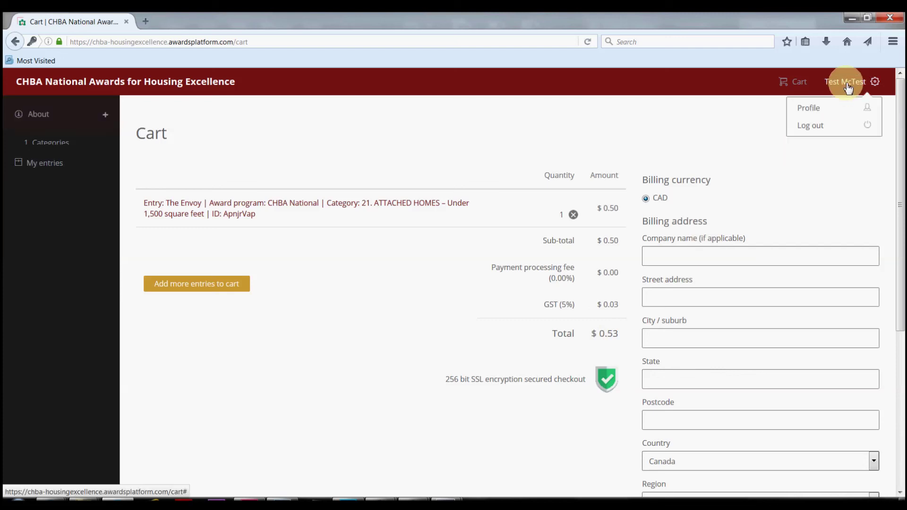
click(817, 116)
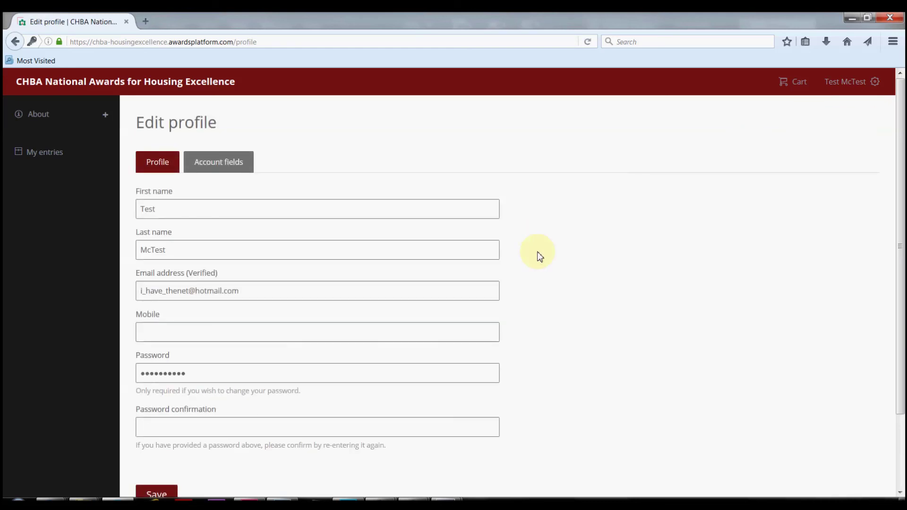
scroll(535, 284, down, 2)
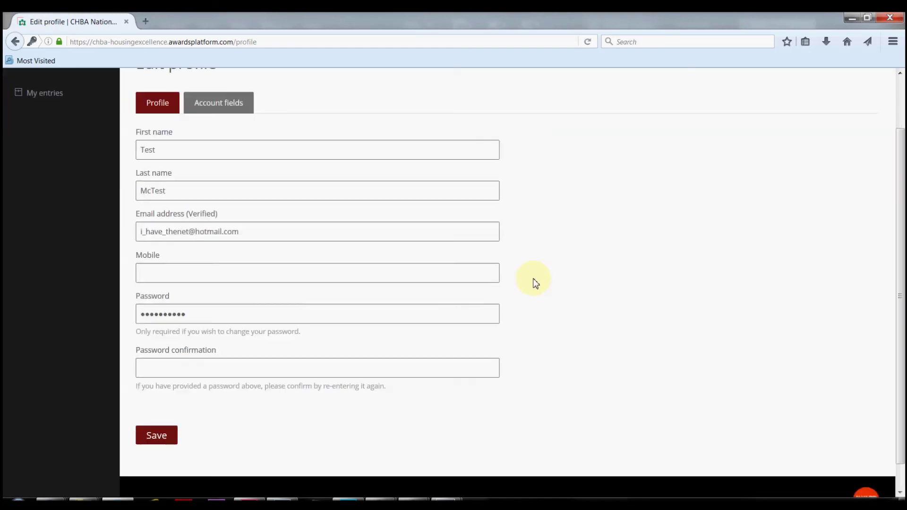
scroll(535, 283, down, 1)
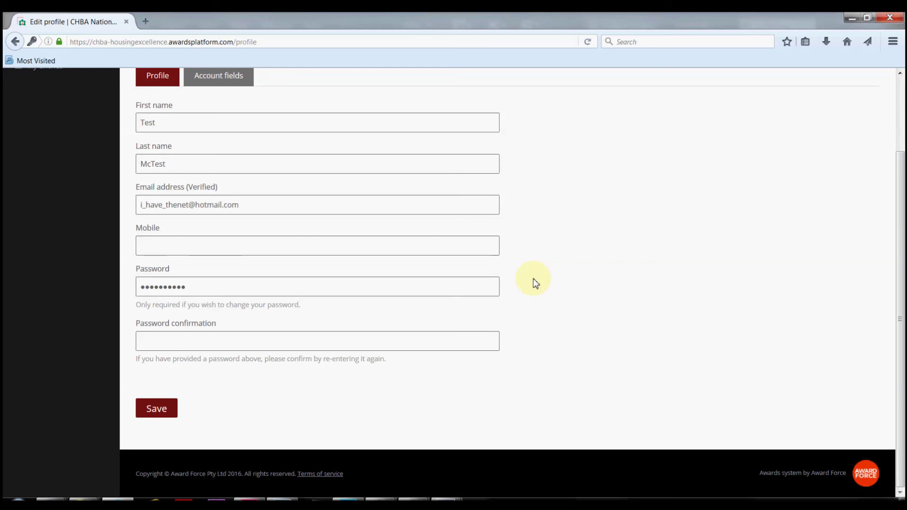
scroll(536, 283, up, 3)
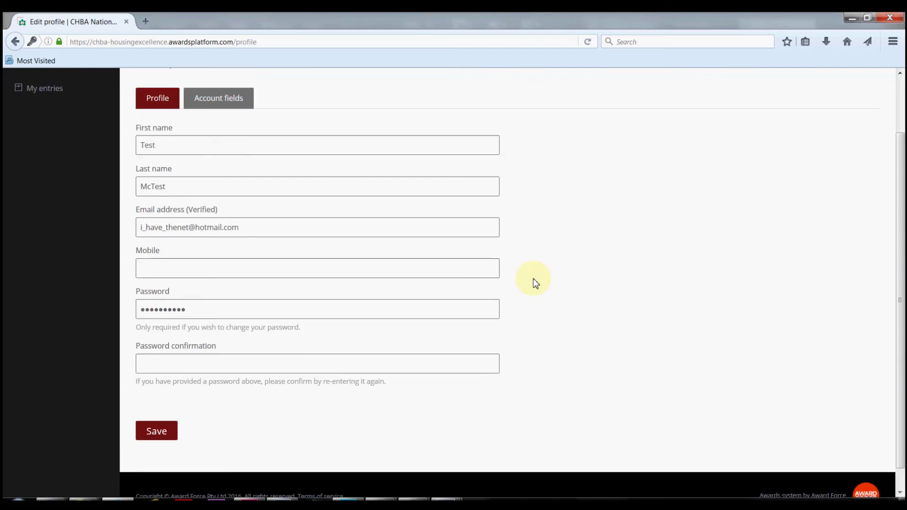
scroll(535, 283, up, 1)
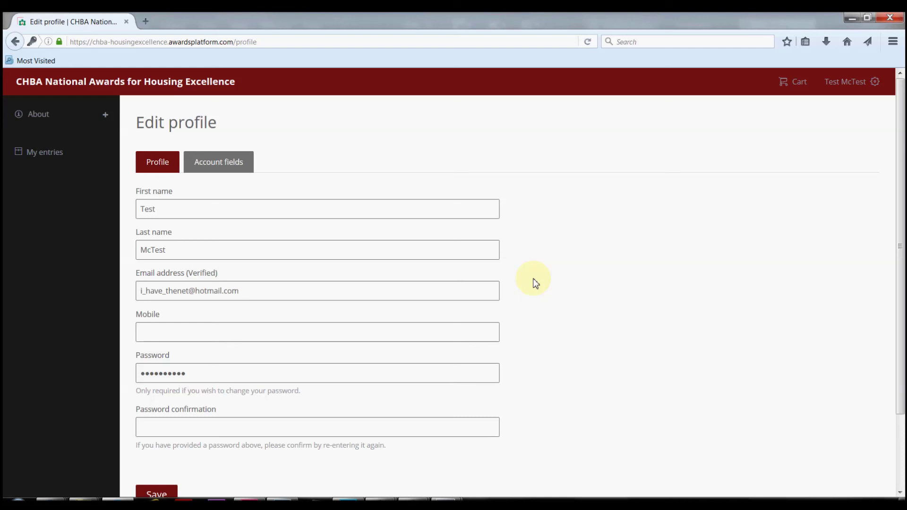
Step: Return to the list of own entries and expand the About section's topics
click(47, 157)
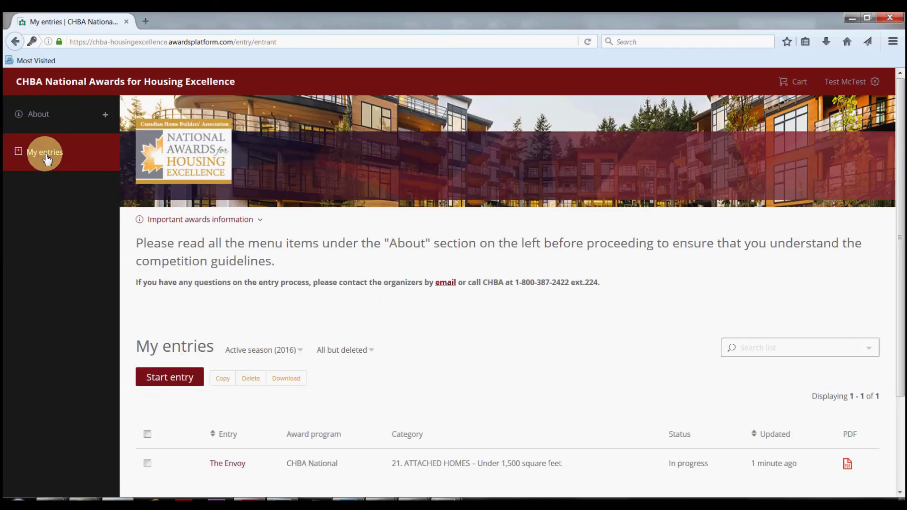
click(102, 115)
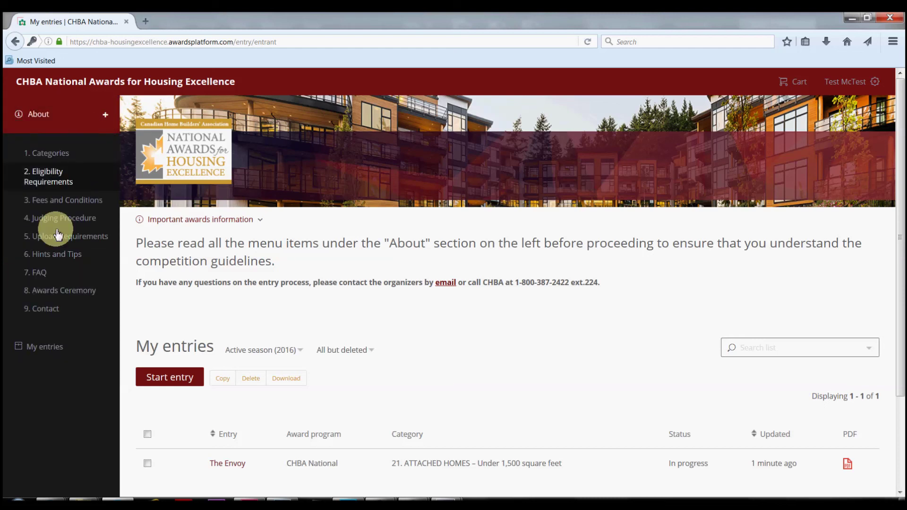